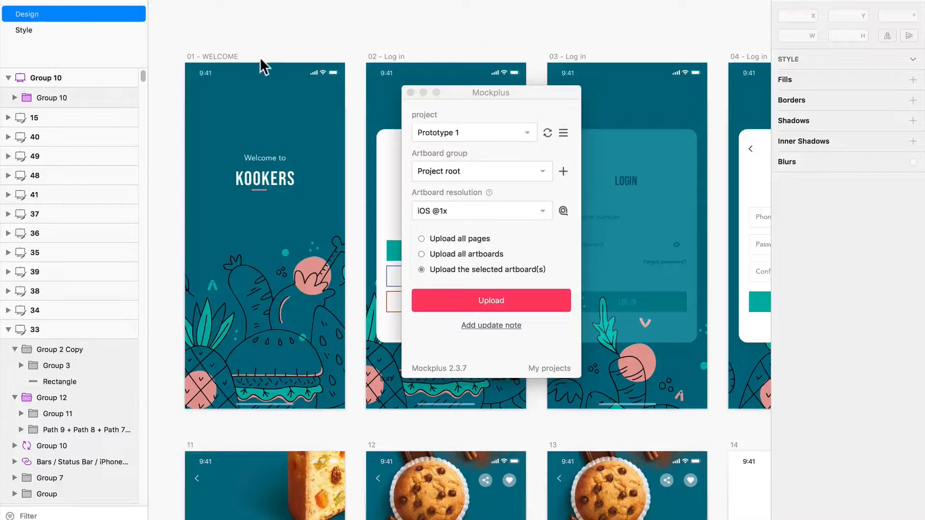
# Step: Select the 01 - WELCOME artboard and upload it to Prototype 1 with the Mockplus plugin
pyautogui.click(219, 56)
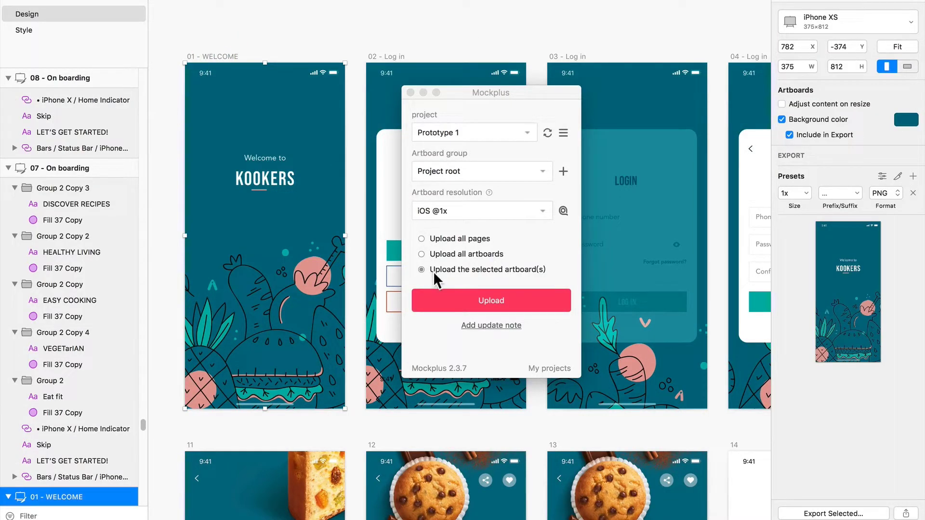
pyautogui.click(478, 298)
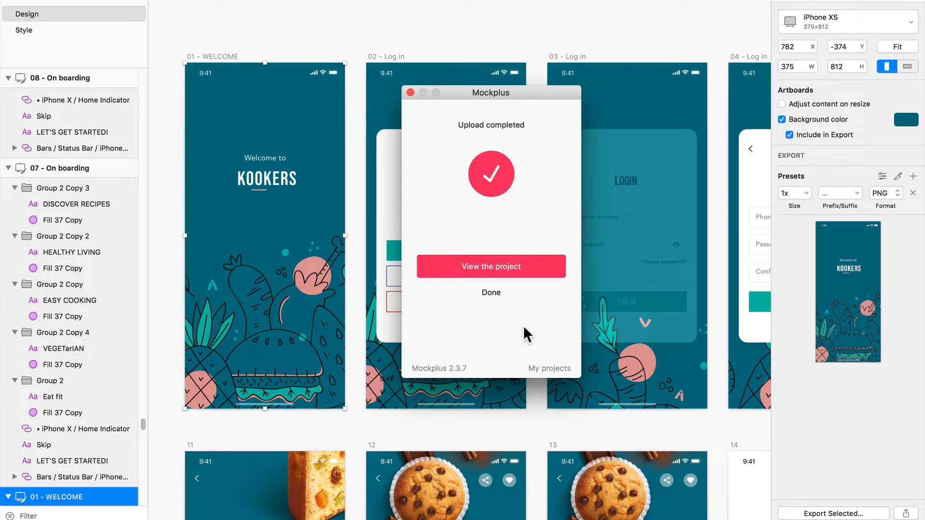
# Step: Drag the KOOKERS logo lower and re-upload 01 - WELCOME as a new state named 'state2'
pyautogui.click(280, 186)
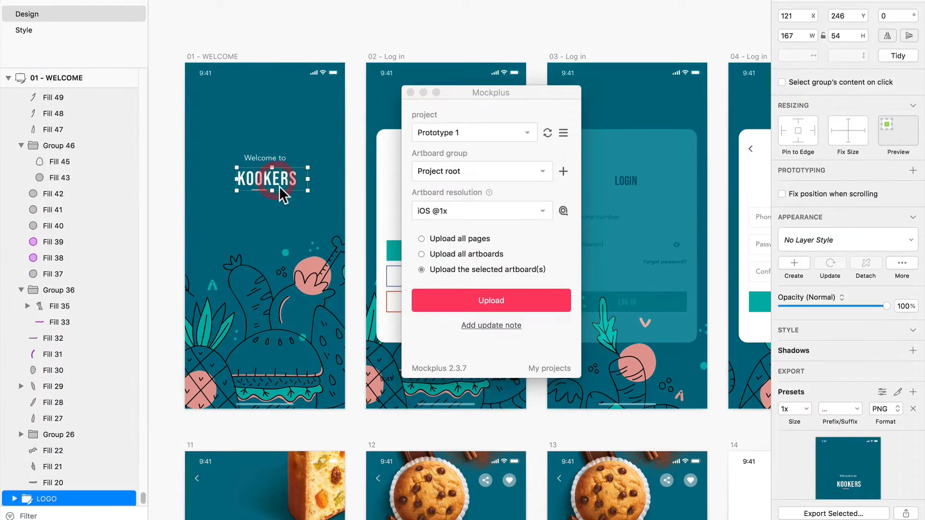
pyautogui.moveTo(278, 180); pyautogui.dragTo(277, 209)
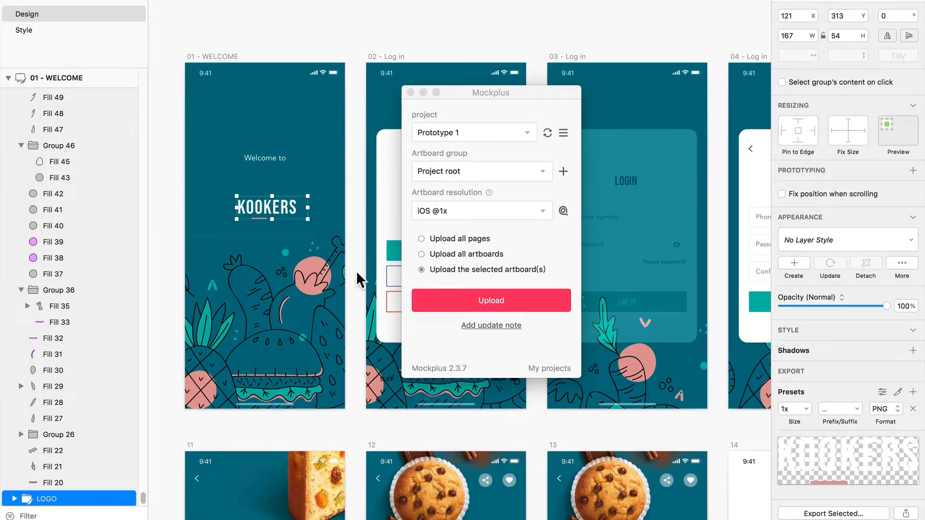
pyautogui.click(456, 300)
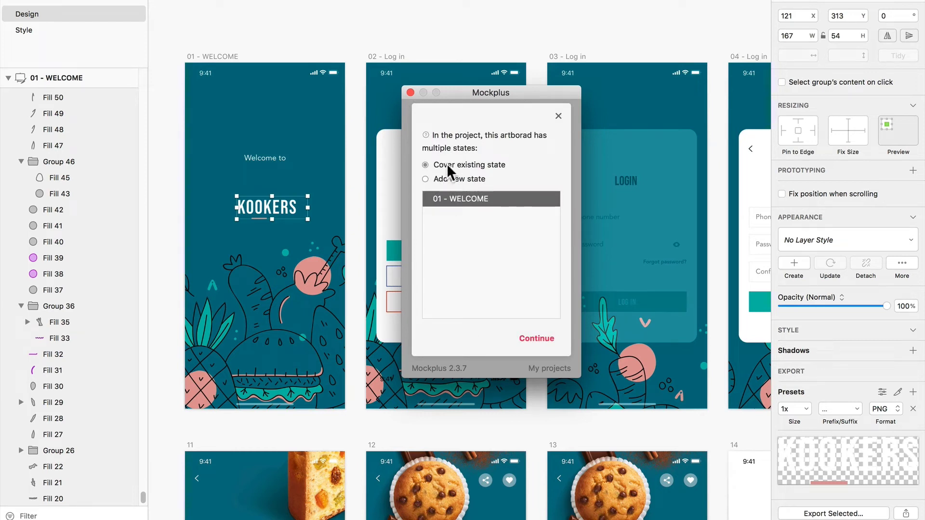
pyautogui.click(425, 179)
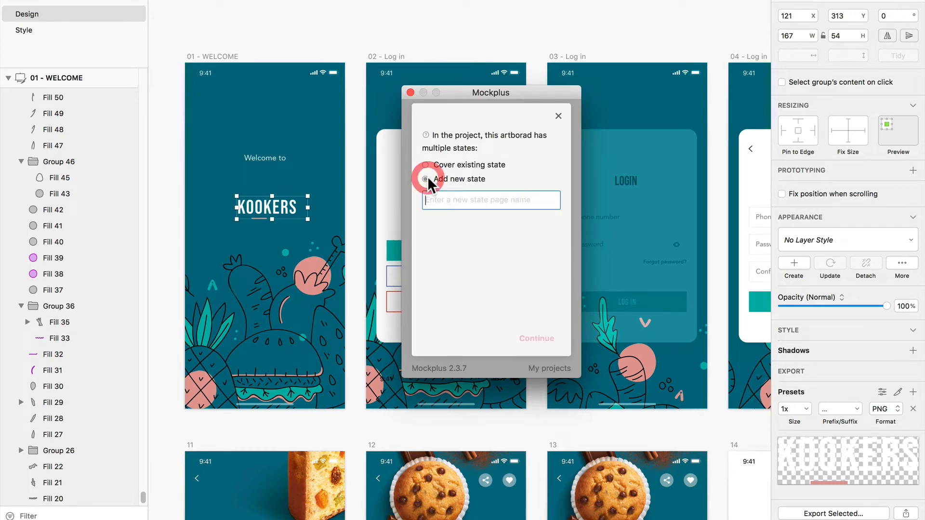
pyautogui.write('sta')
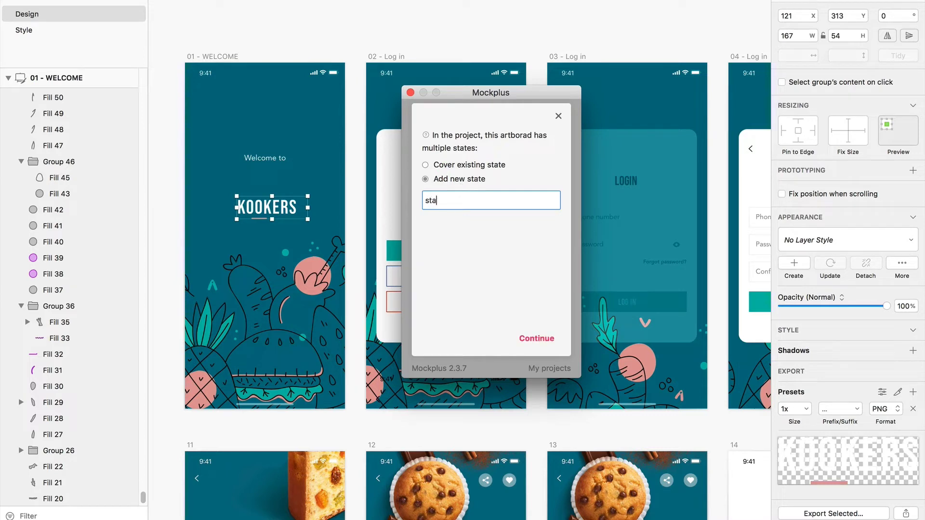
pyautogui.write('te2')
pyautogui.press('Return')
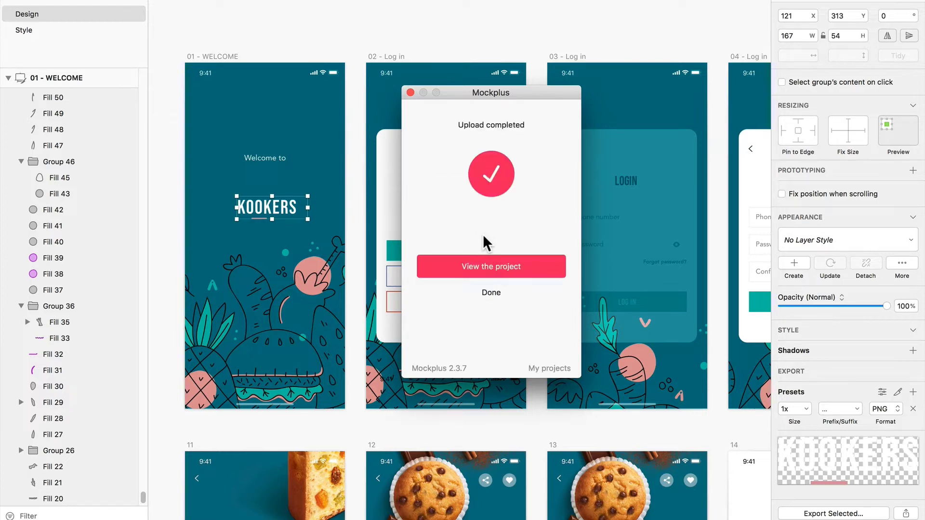
# Step: Preview the state2 and 01 - WELCOME states, then pull state2 out as its own page
pyautogui.click(492, 297)
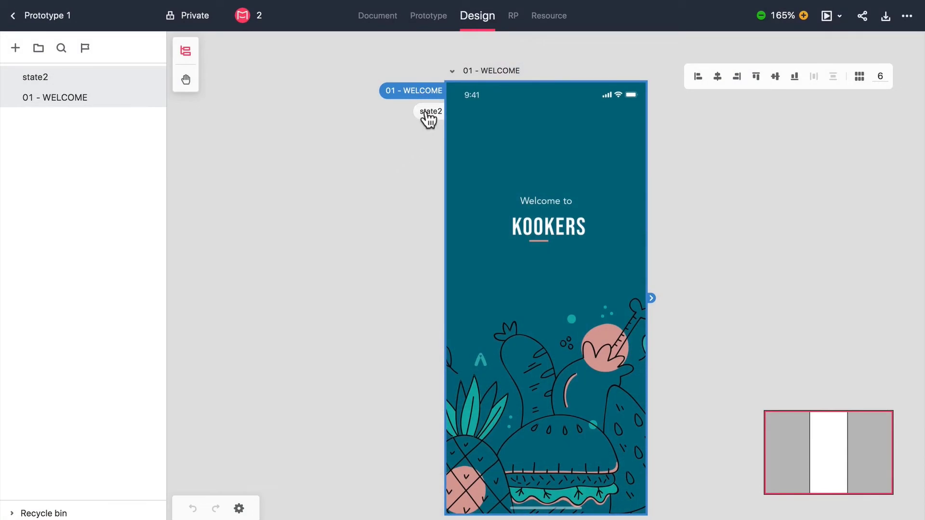
pyautogui.click(426, 115)
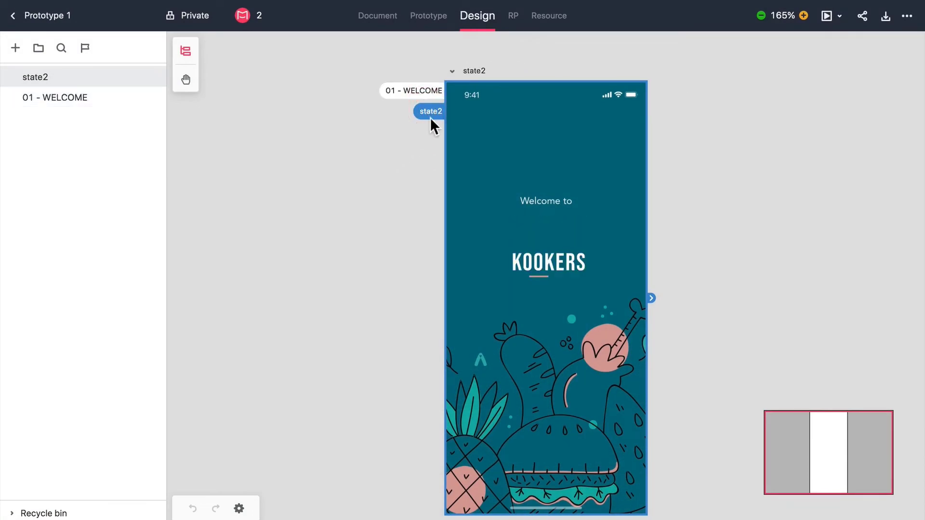
pyautogui.click(426, 90)
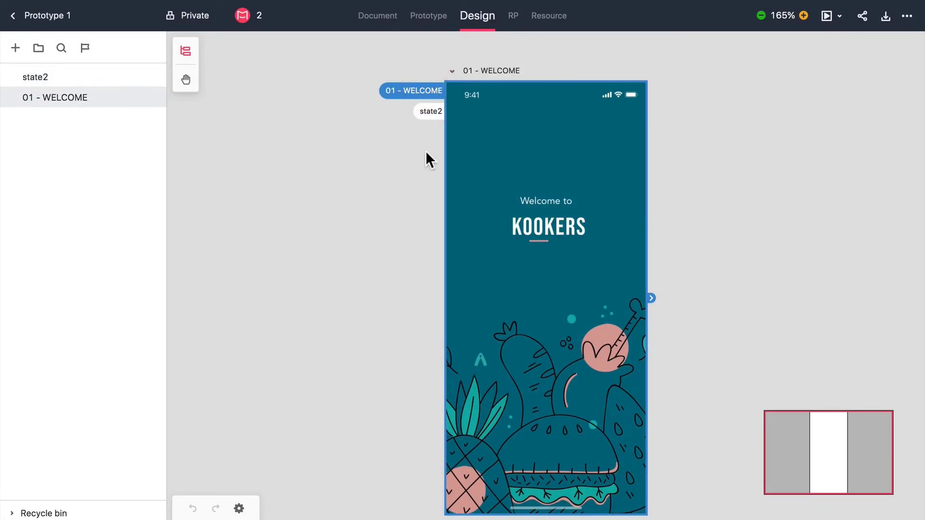
pyautogui.moveTo(431, 112)
pyautogui.mouseDown()
pyautogui.moveTo(307, 150)
pyautogui.moveTo(248, 75)
pyautogui.mouseUp()
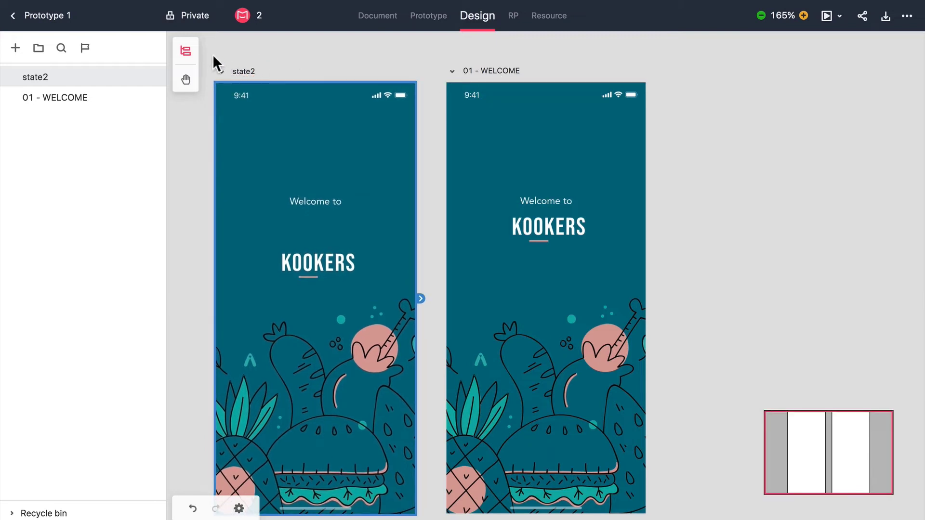
# Step: Merge the two welcome frames into one state page
pyautogui.moveTo(213, 57); pyautogui.dragTo(715, 354)
pyautogui.rightClick(508, 134)
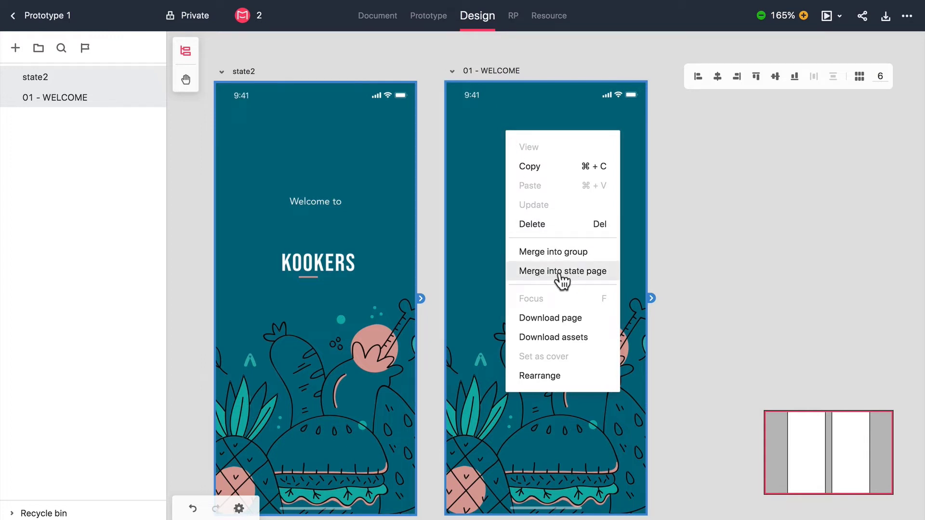
pyautogui.click(562, 280)
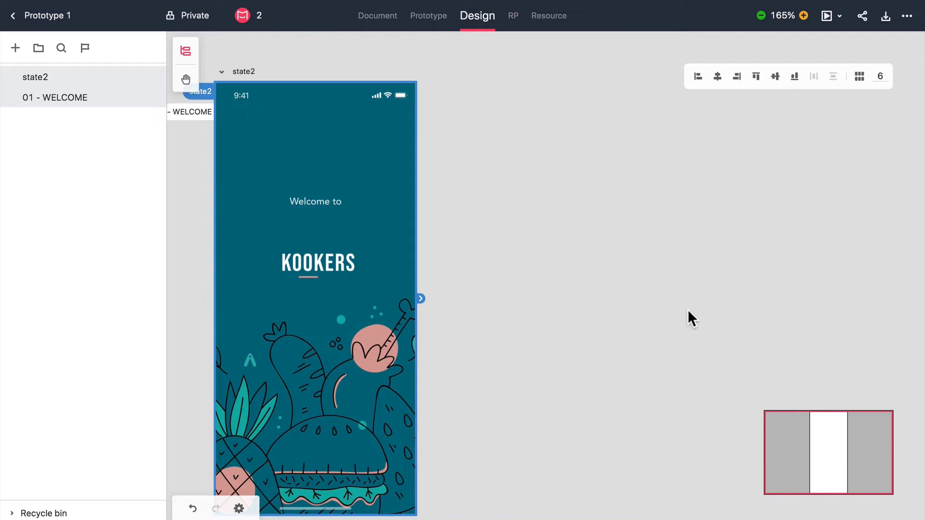
# Step: Move the merged state page to the right and zoom out to all screens
pyautogui.moveTo(246, 70); pyautogui.dragTo(396, 62)
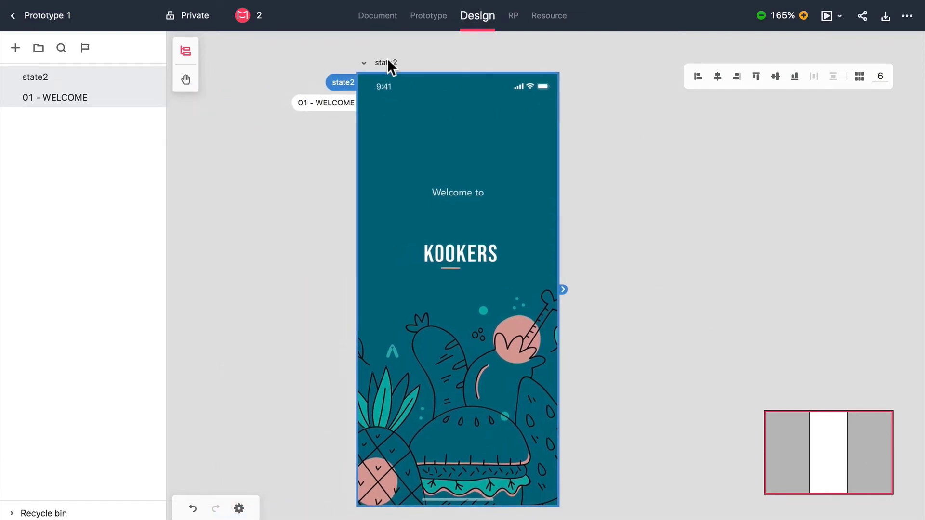
pyautogui.hotkey('shift', '1')
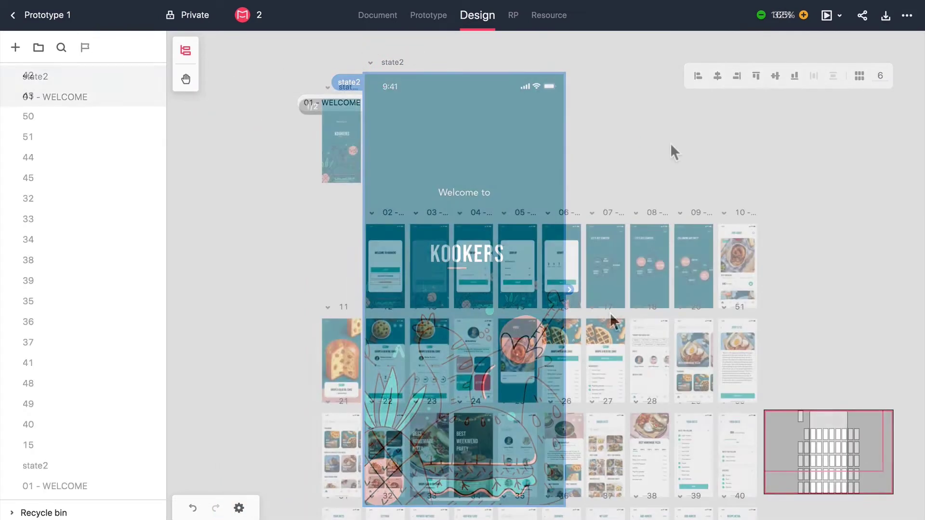
pyautogui.click(671, 148)
# Step: Select all screens and try rearranging them into 9, then 12, then 4 columns
pyautogui.hotkey('ctrl', 'a')
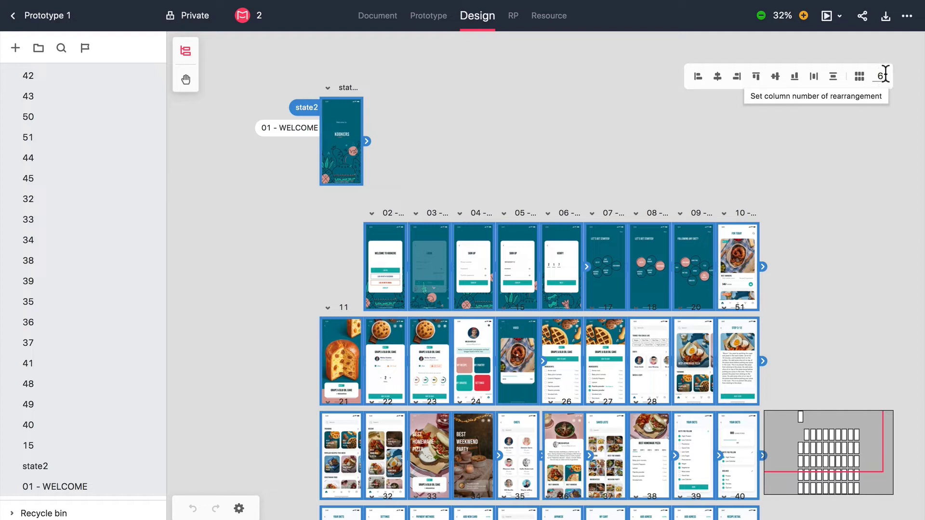
pyautogui.doubleClick(884, 75)
pyautogui.write('9')
pyautogui.press('Return')
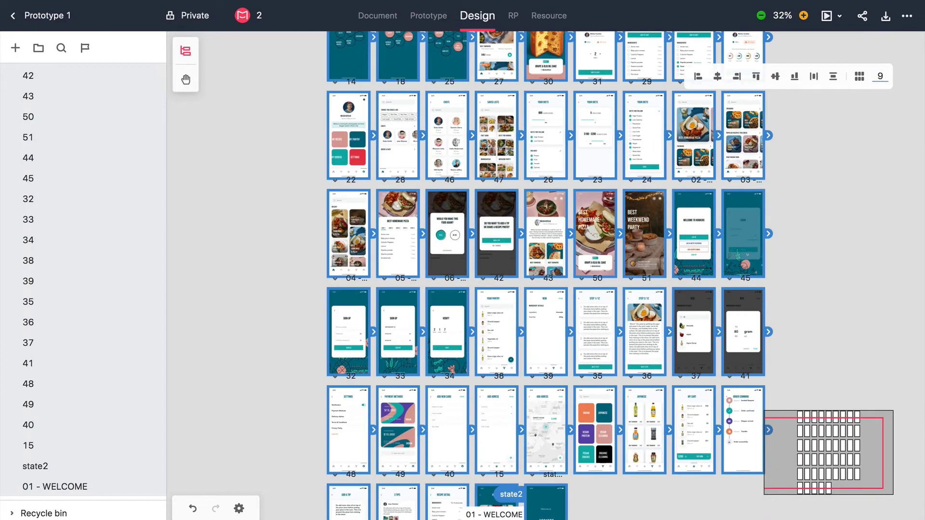
pyautogui.scroll(2, 588, 175)
pyautogui.scroll(2, 589, 175)
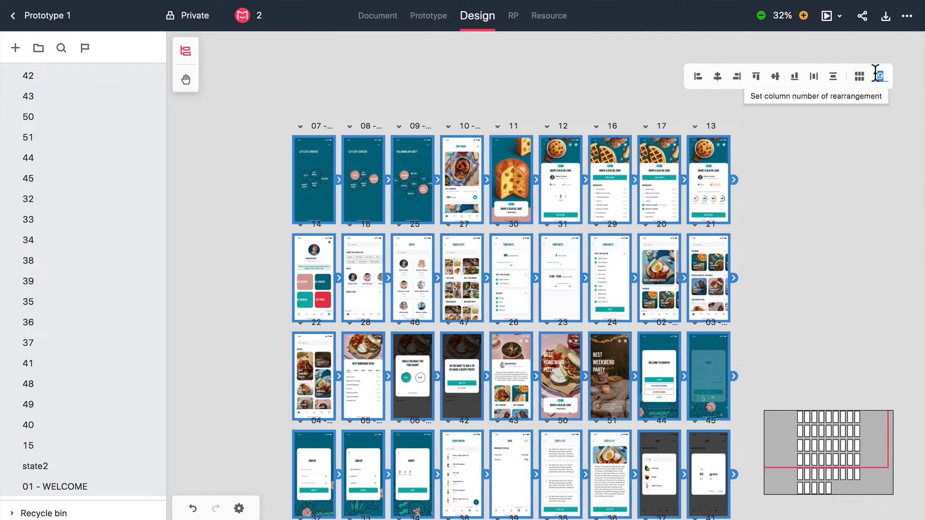
pyautogui.write('12')
pyautogui.press('Return')
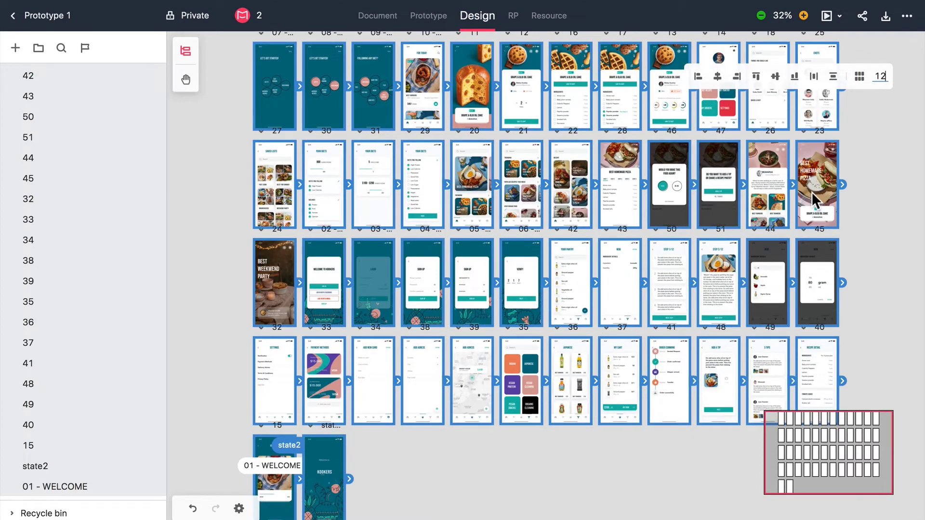
pyautogui.scroll(2, 817, 203)
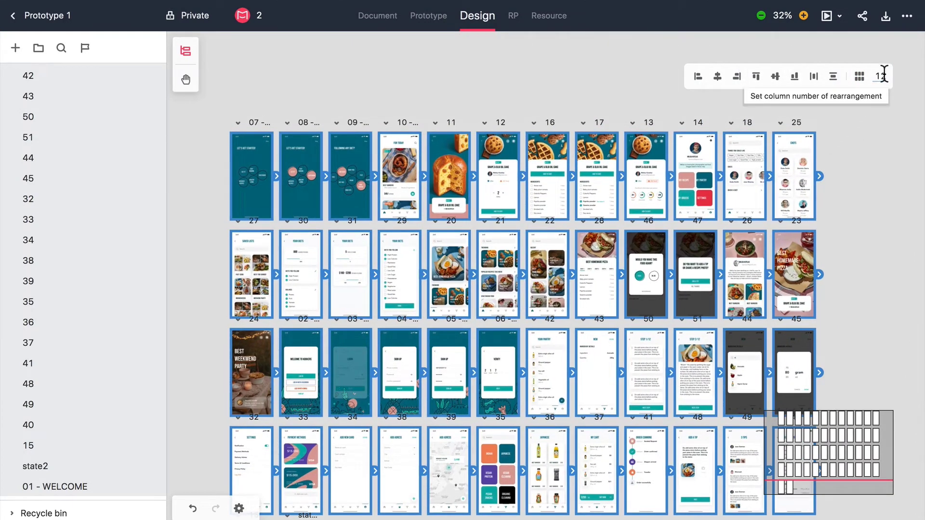
pyautogui.moveTo(878, 76); pyautogui.dragTo(892, 79)
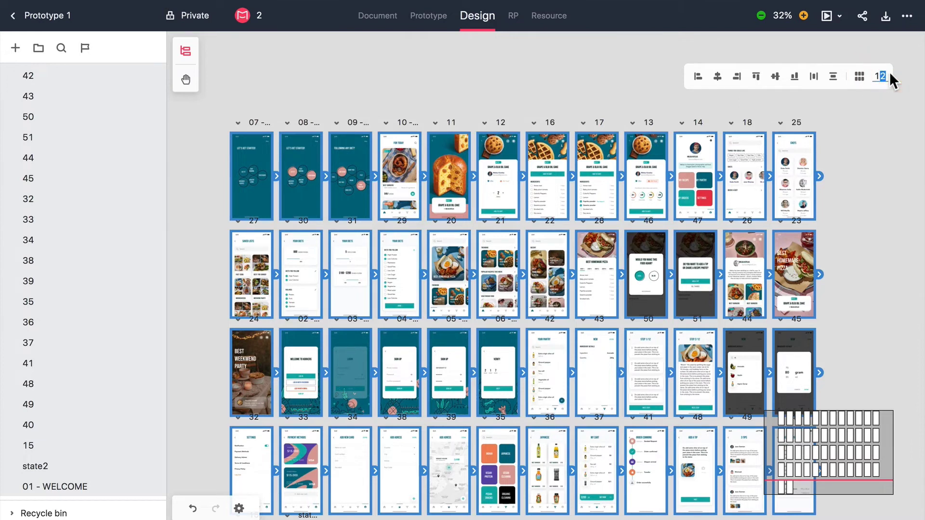
pyautogui.write('4')
pyautogui.press('Return')
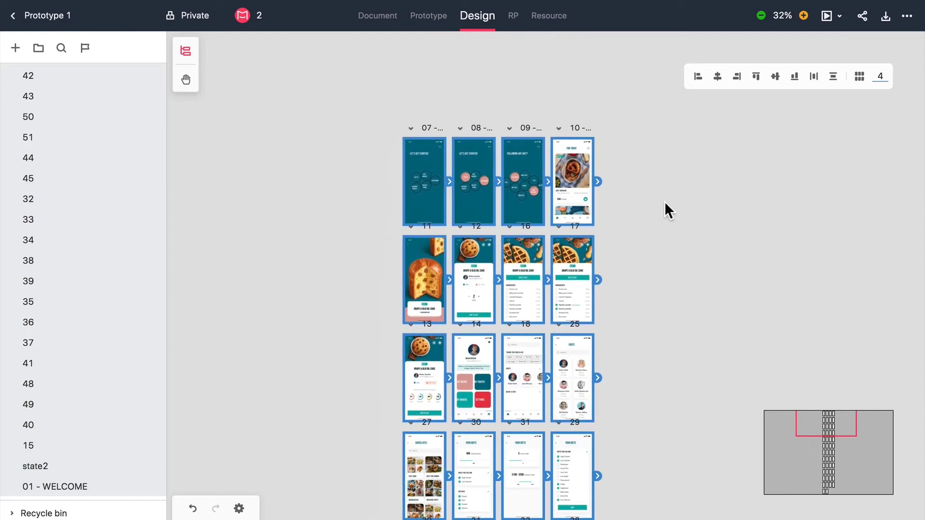
pyautogui.click(882, 76)
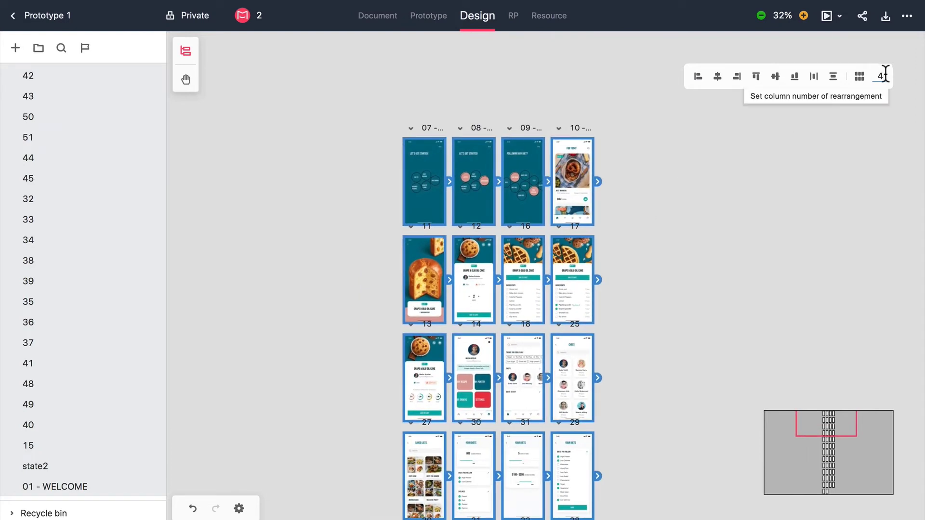
# Step: Reposition pages 07, 09, 10, 11, 16 and 17 on the canvas
pyautogui.click(768, 136)
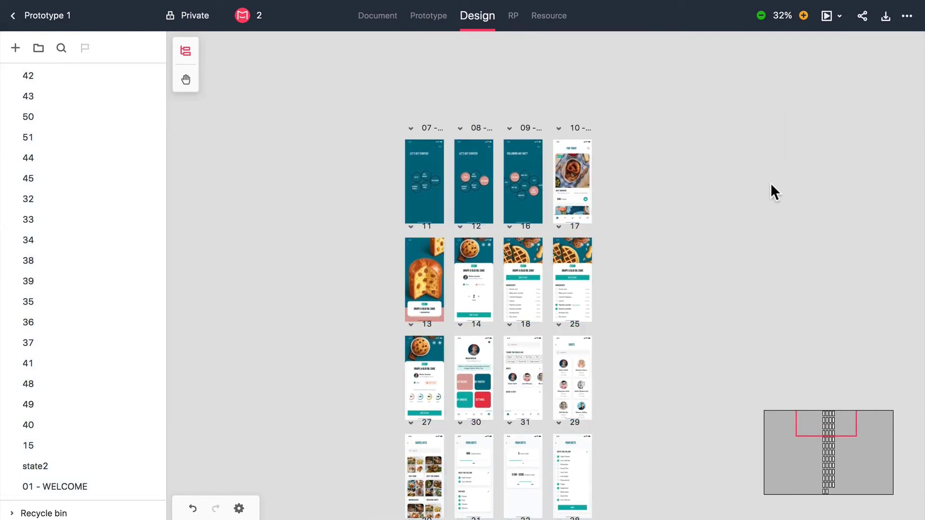
pyautogui.moveTo(430, 160); pyautogui.dragTo(293, 143)
pyautogui.moveTo(529, 200); pyautogui.dragTo(652, 125)
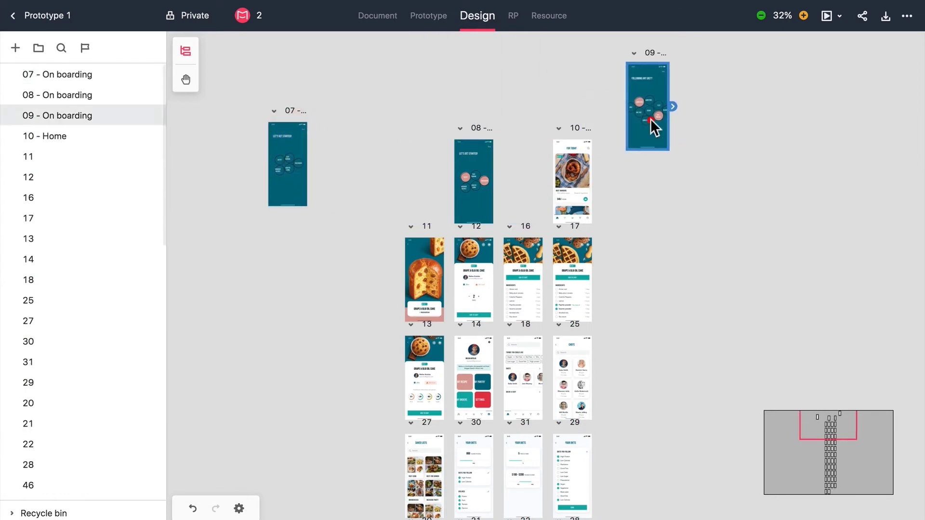
pyautogui.moveTo(575, 216); pyautogui.dragTo(714, 217)
pyautogui.moveTo(427, 278); pyautogui.dragTo(333, 307)
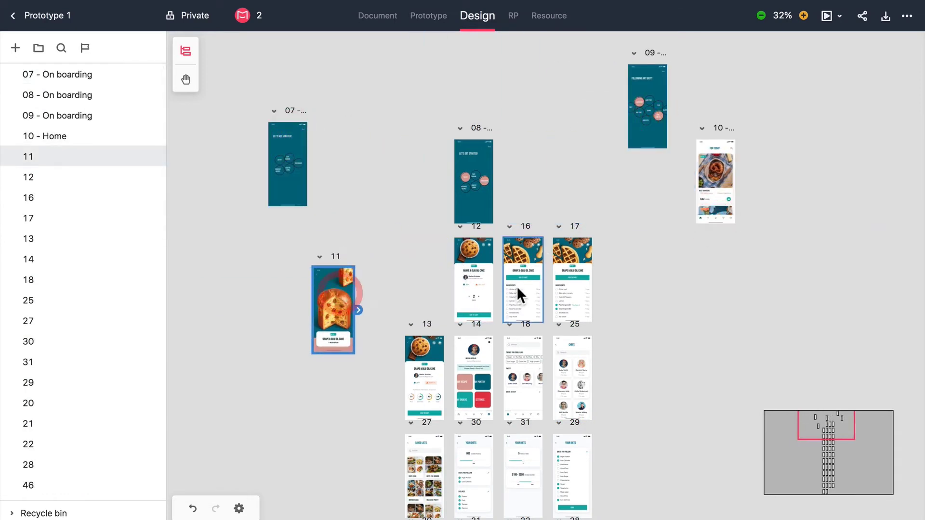
pyautogui.moveTo(499, 290)
pyautogui.mouseDown()
pyautogui.moveTo(607, 289)
pyautogui.moveTo(688, 315)
pyautogui.mouseUp()
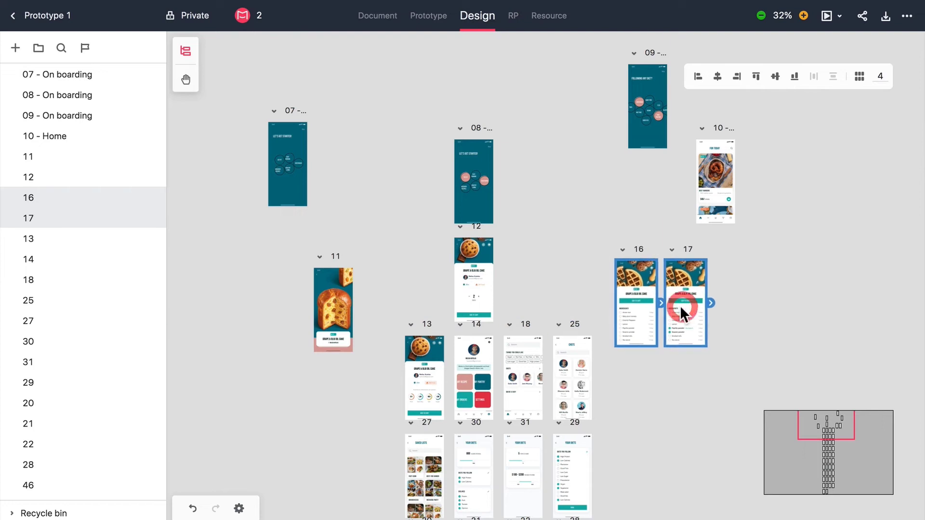
pyautogui.click(531, 251)
# Step: Select every page and rearrange them into a four-column grid
pyautogui.hotkey('ctrl', 'a')
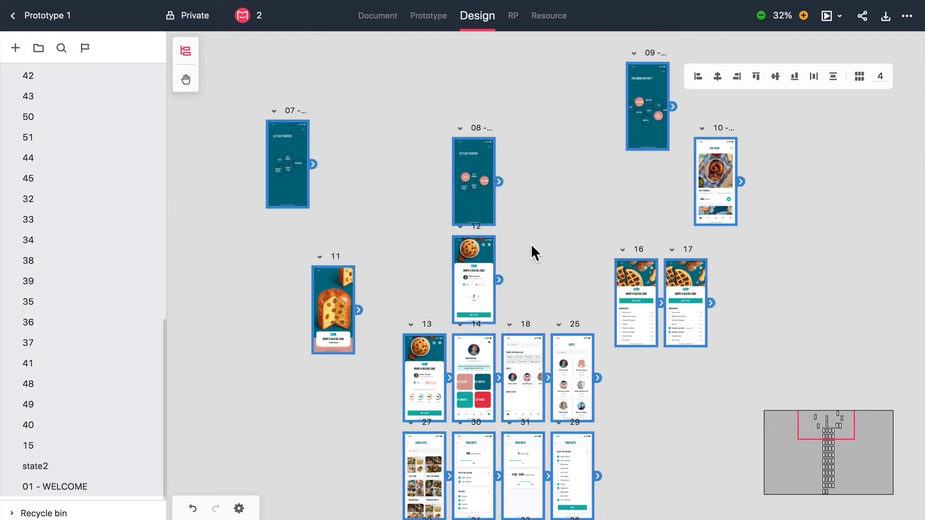
pyautogui.rightClick(471, 162)
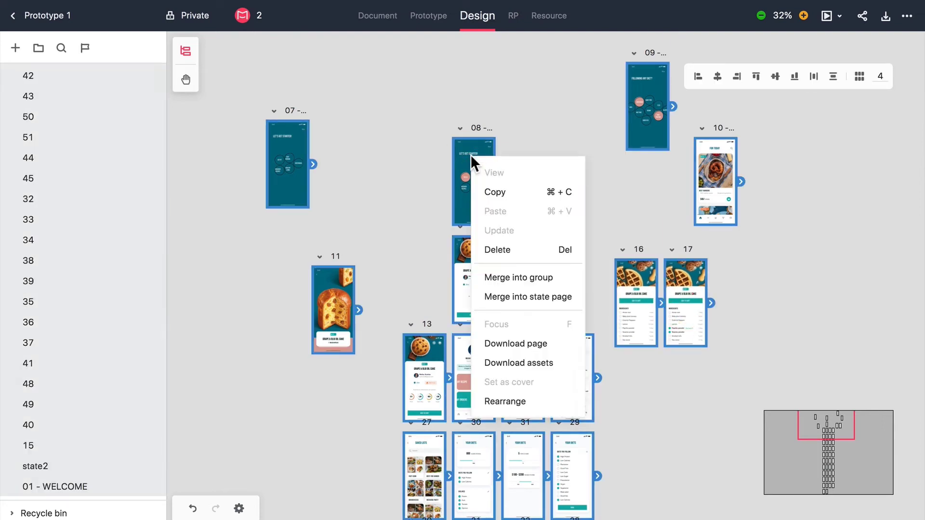
pyautogui.click(505, 402)
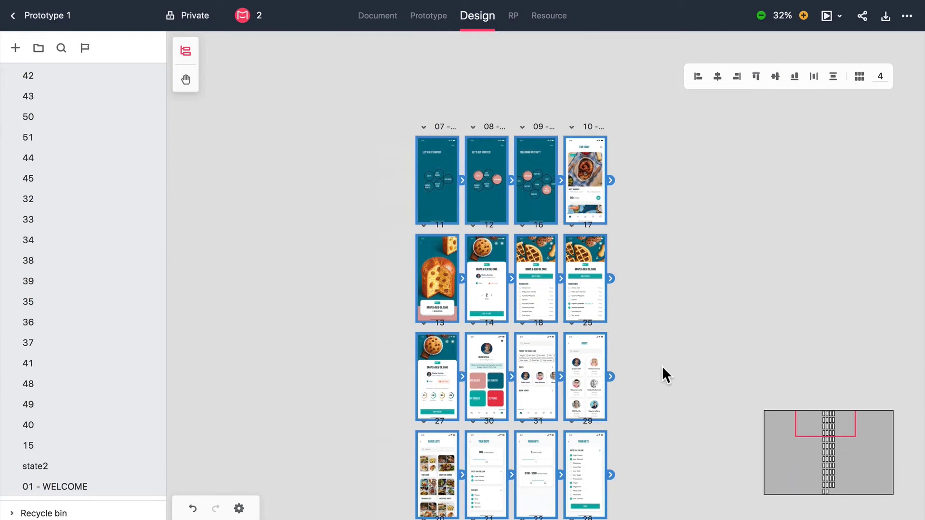
pyautogui.scroll(2, 663, 330)
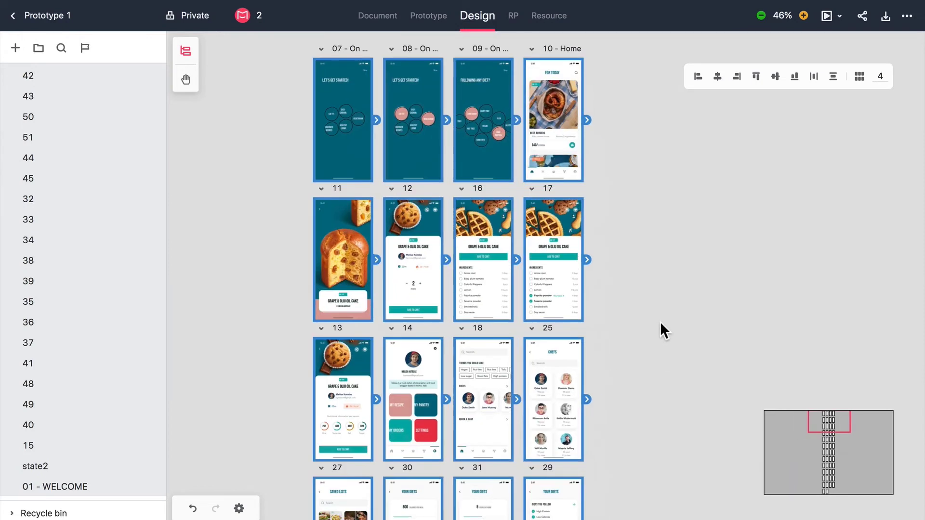
pyautogui.scroll(2, 663, 330)
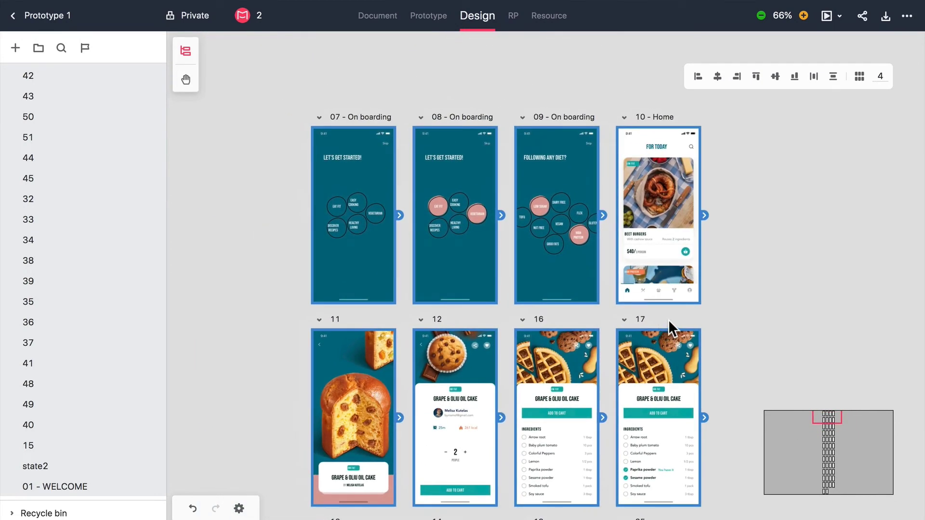
# Step: Link page 07 to page 08, shift page 07 left, and label the line 1
pyautogui.click(761, 270)
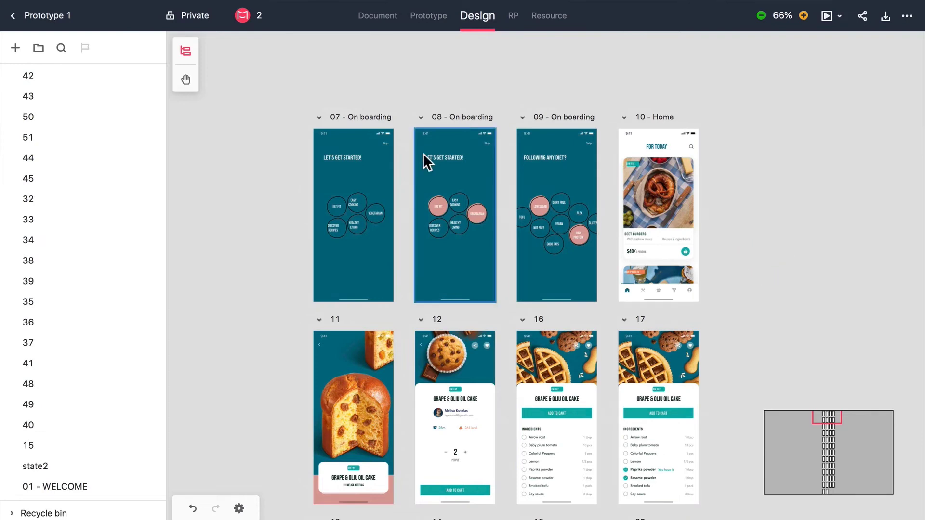
pyautogui.click(373, 207)
pyautogui.moveTo(399, 217); pyautogui.dragTo(444, 235)
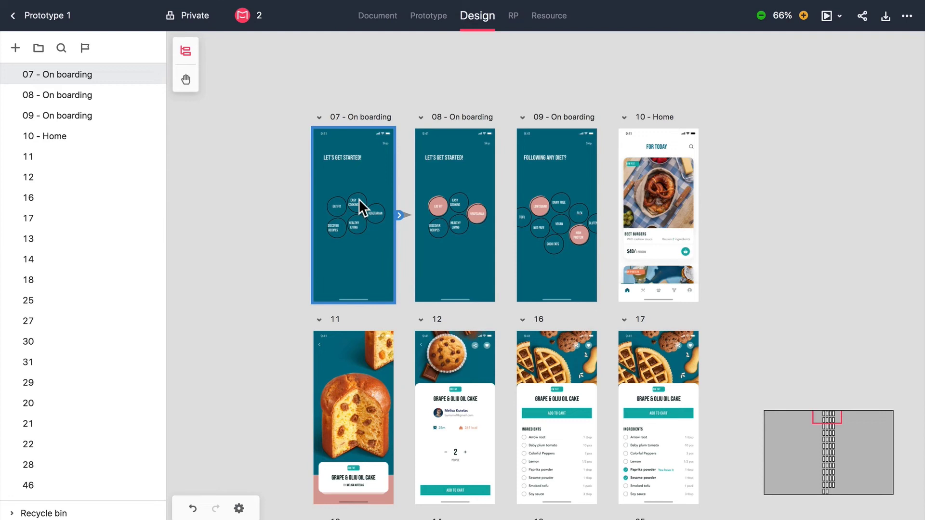
pyautogui.moveTo(359, 202); pyautogui.dragTo(279, 203)
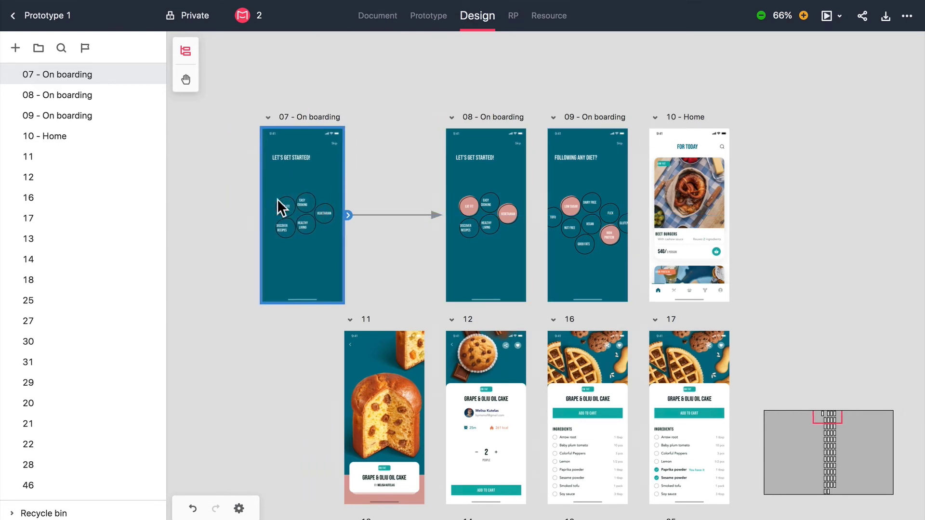
pyautogui.moveTo(398, 242); pyautogui.dragTo(374, 244)
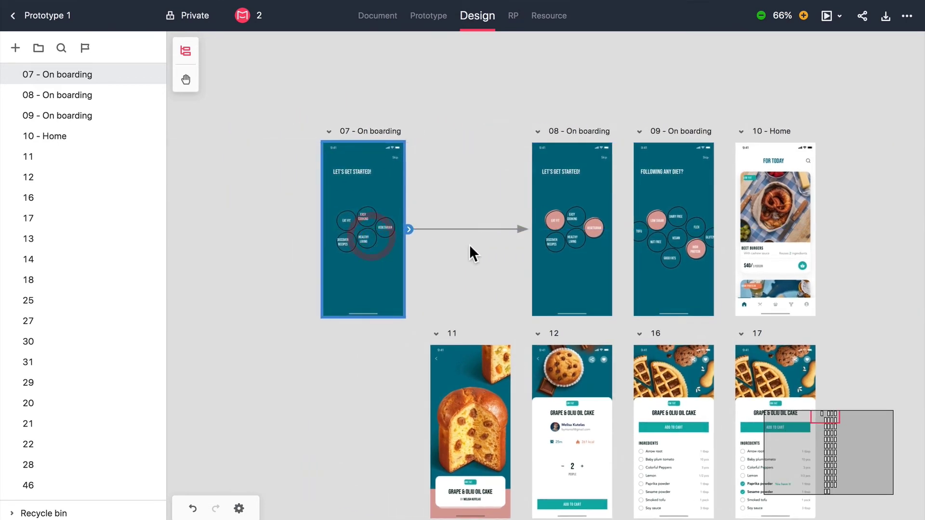
pyautogui.doubleClick(471, 229)
pyautogui.write('1')
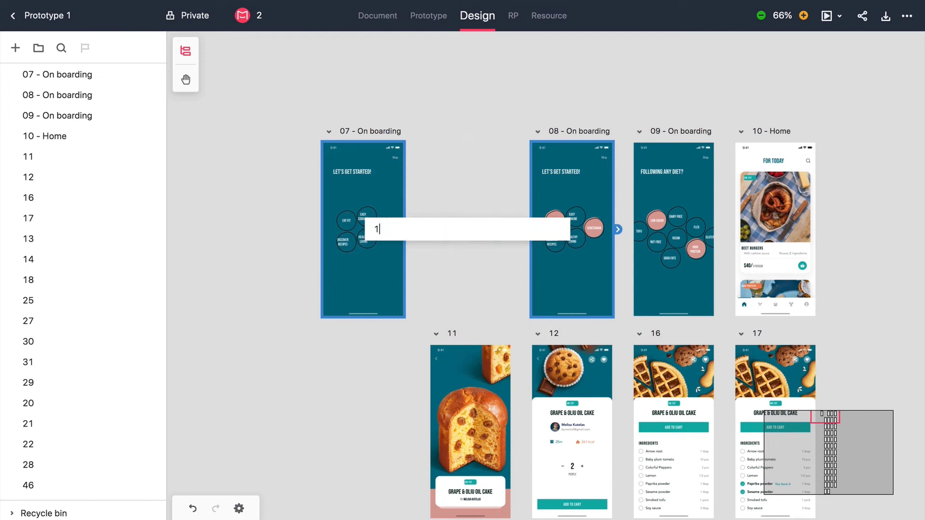
pyautogui.click(494, 286)
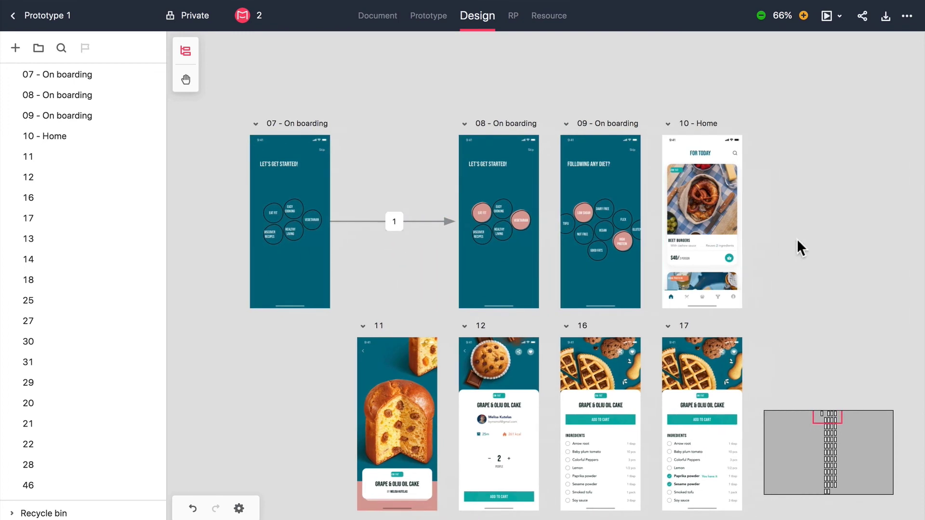
# Step: Shift pages 09 and 10 right, then link page 08 to page 09 with label 2
pyautogui.moveTo(797, 240)
pyautogui.mouseDown()
pyautogui.moveTo(607, 208)
pyautogui.moveTo(712, 210)
pyautogui.mouseUp()
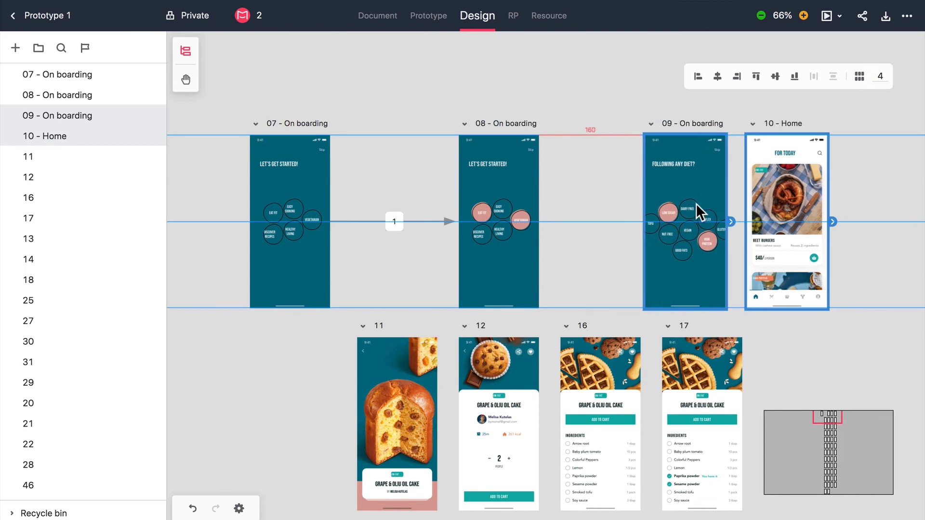
pyautogui.click(533, 239)
pyautogui.moveTo(544, 221); pyautogui.dragTo(679, 217)
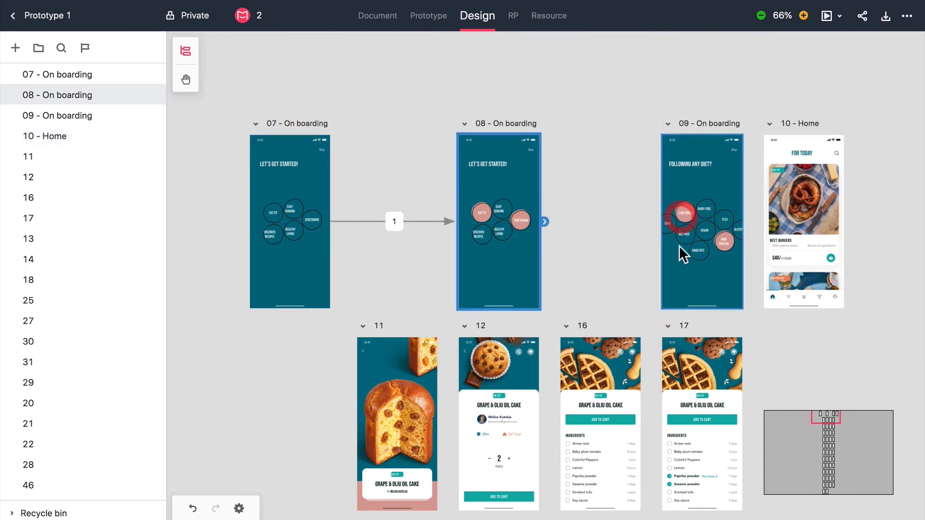
pyautogui.click(611, 223)
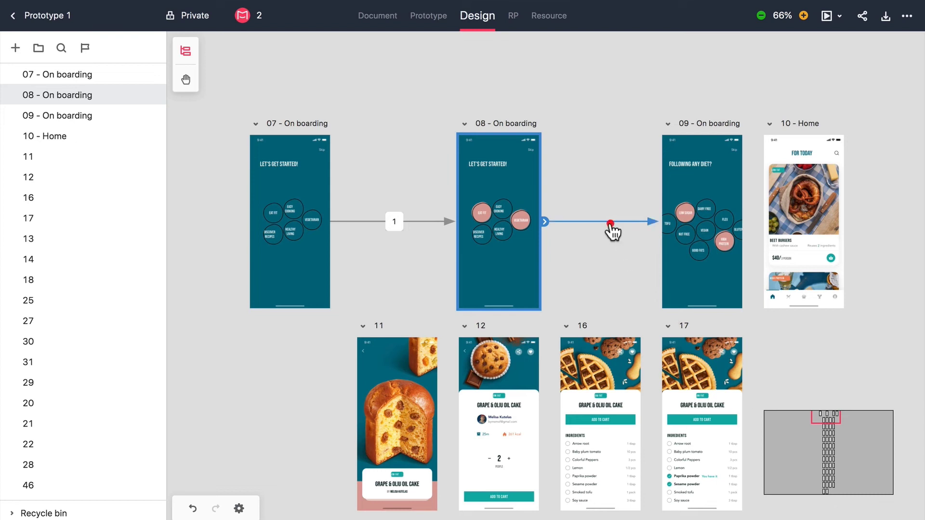
pyautogui.write('2')
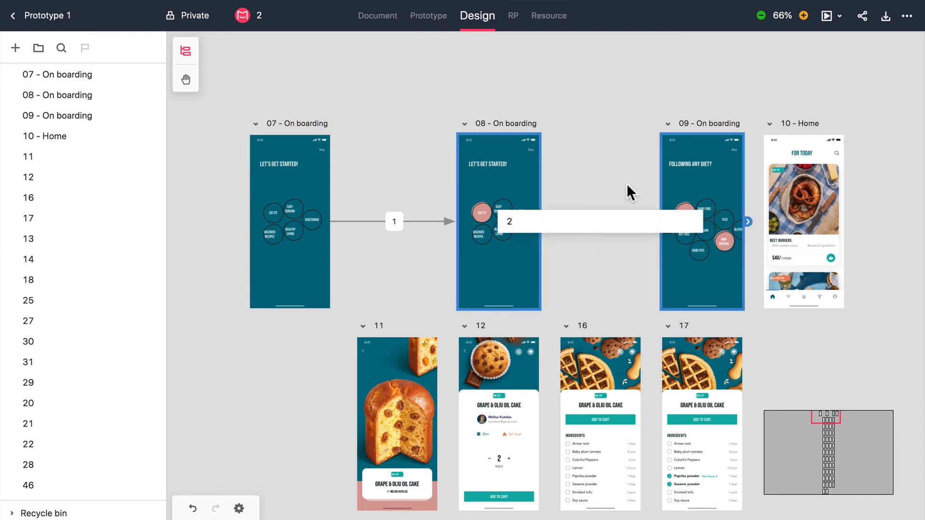
pyautogui.click(624, 185)
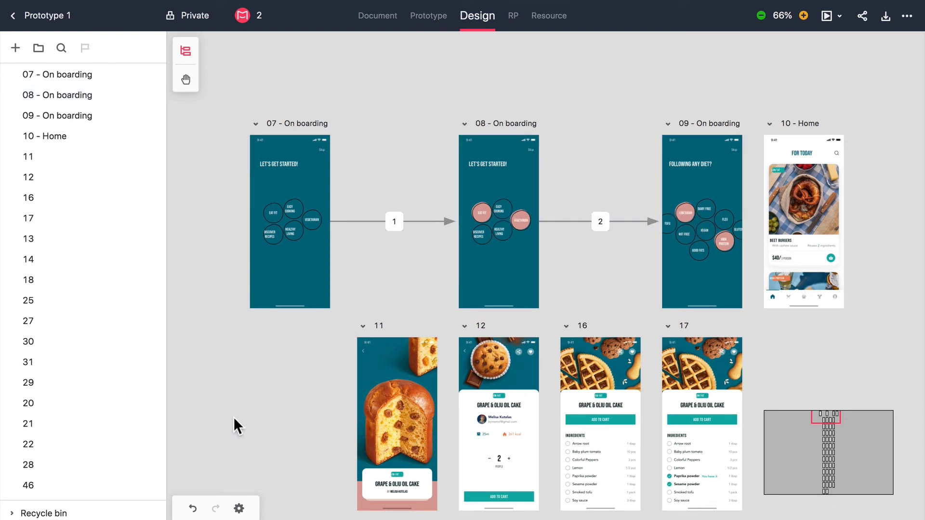
# Step: Set the canvas background colour to a light pink
pyautogui.click(239, 508)
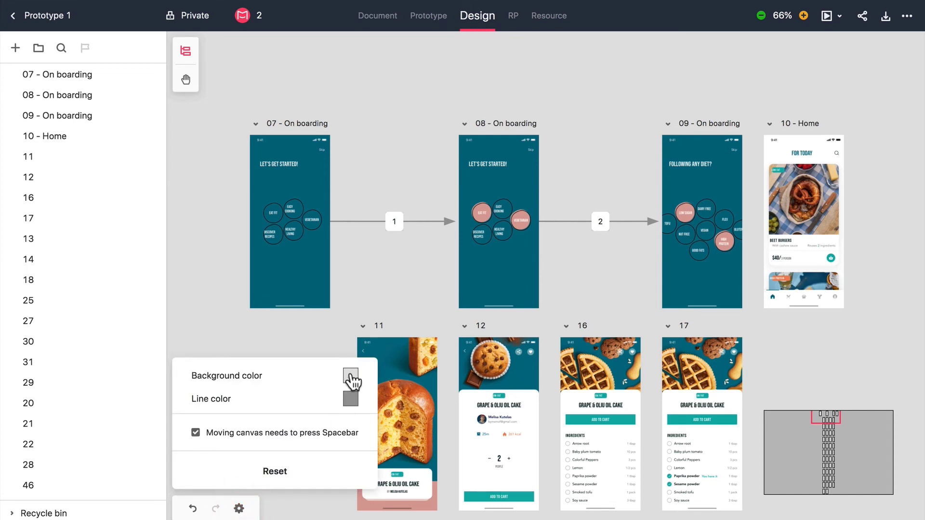
pyautogui.click(351, 376)
pyautogui.click(423, 239)
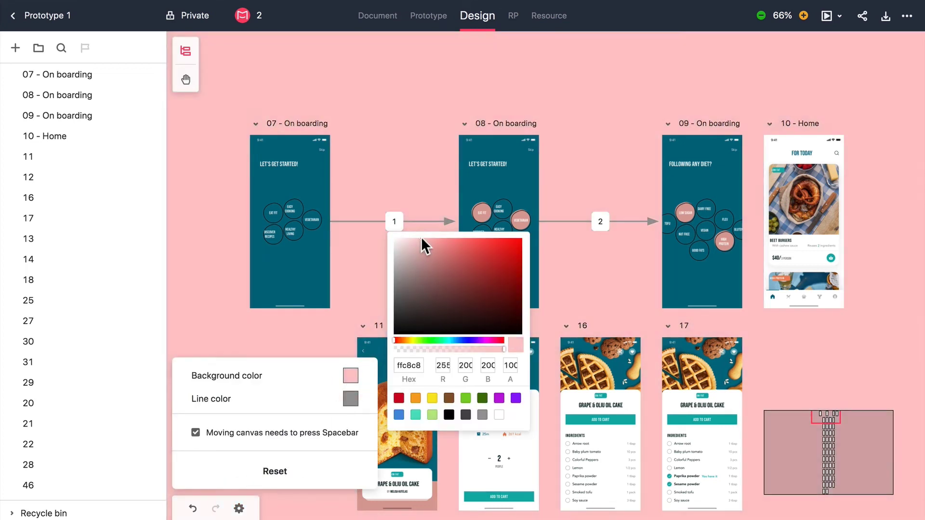
pyautogui.moveTo(422, 240); pyautogui.dragTo(417, 241)
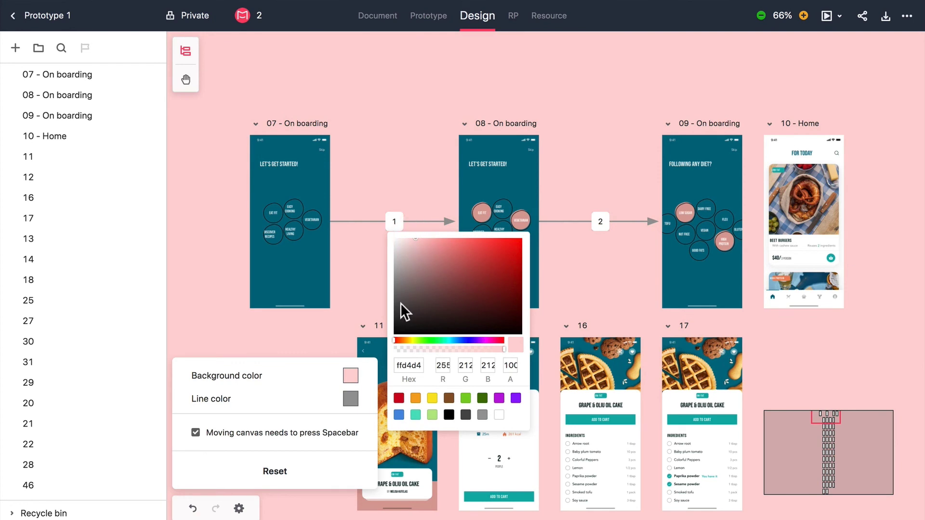
# Step: Set the logic line colour to bright blue
pyautogui.click(350, 399)
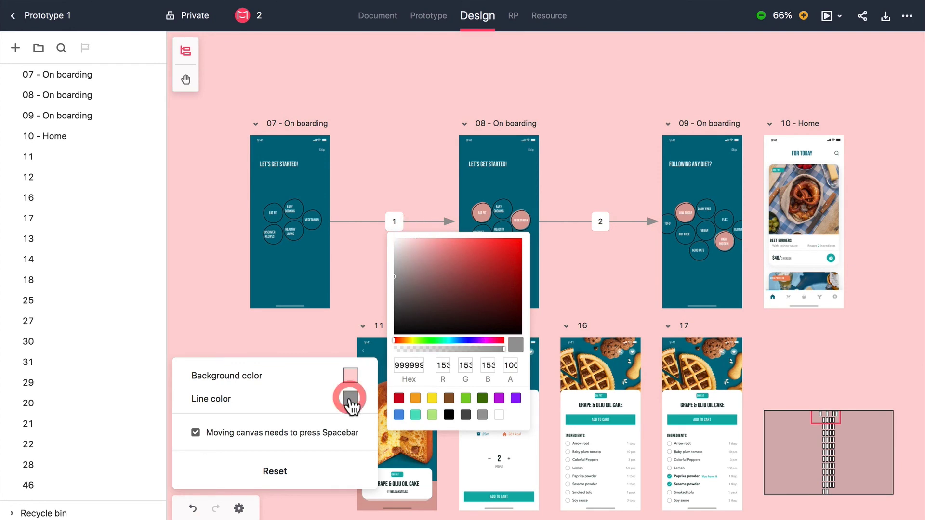
pyautogui.click(460, 340)
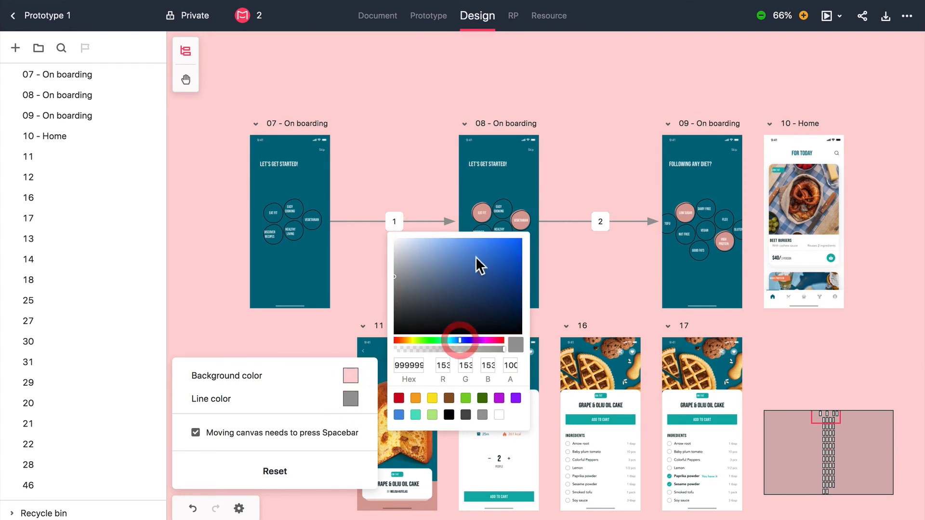
pyautogui.click(486, 237)
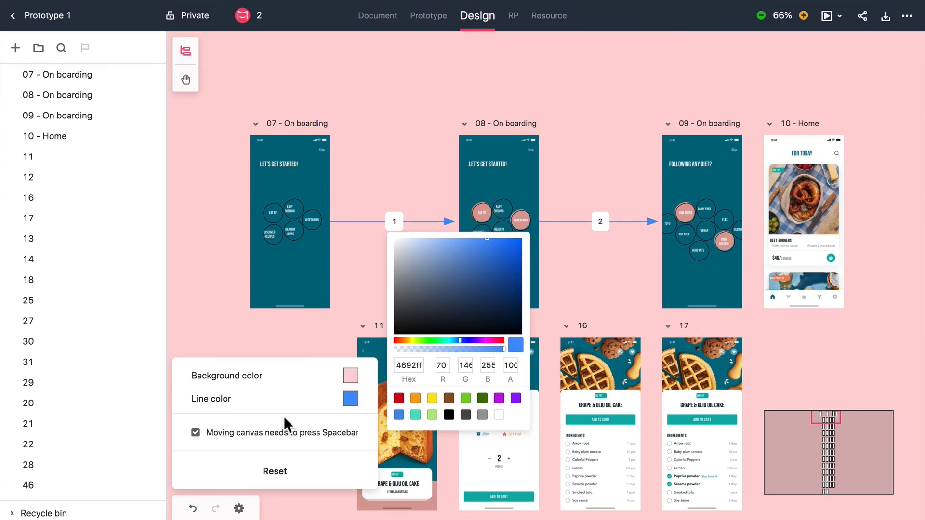
pyautogui.click(309, 340)
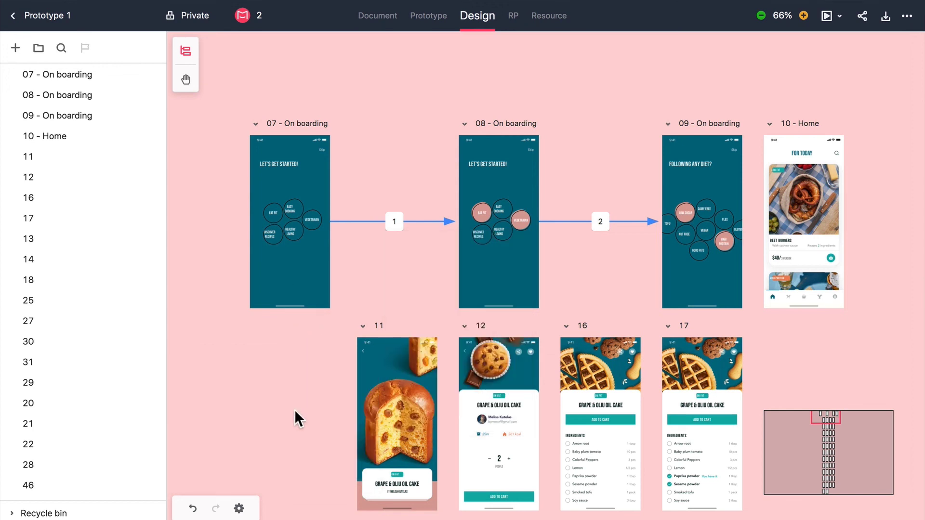
# Step: Open the Private visibility dropdown to reveal the Team sharing option
pyautogui.click(195, 15)
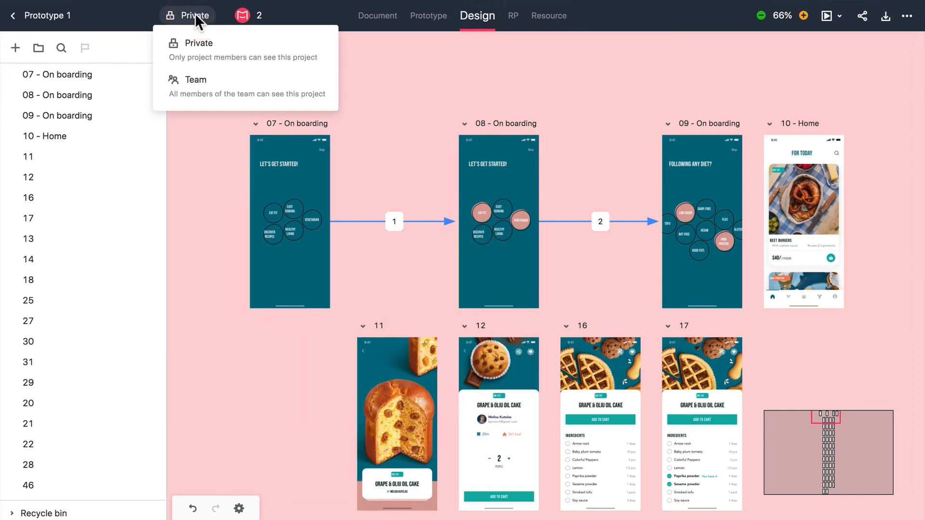